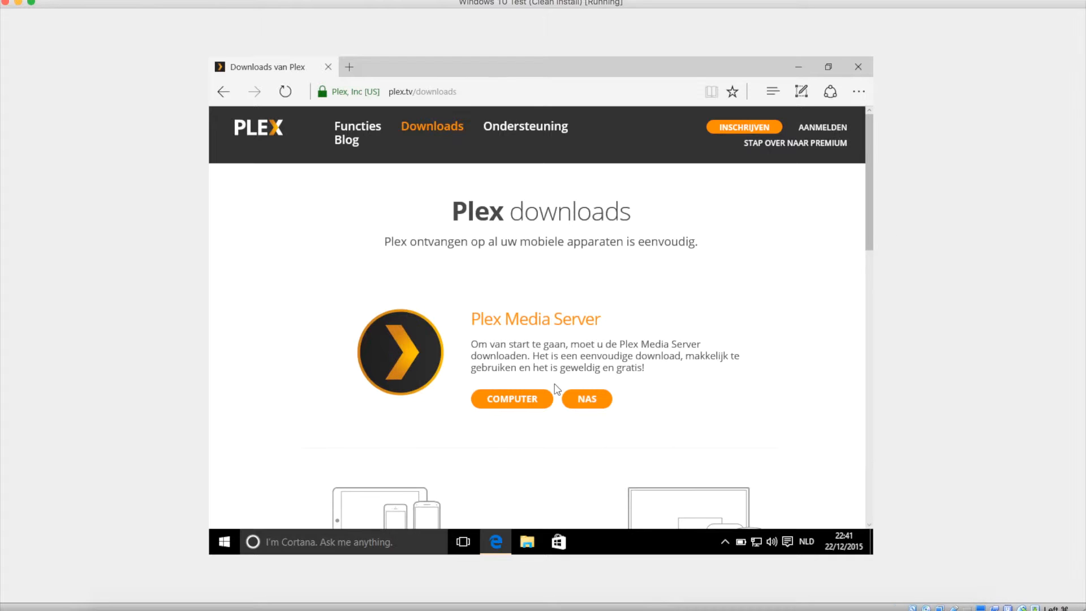
Download the English Windows version of Plex Media Server from the Plex downloads page
{"action": "left_click", "coordinate": [864, 224]}
{"action": "left_click_drag", "start_coordinate": [865, 227], "coordinate": [869, 260]}
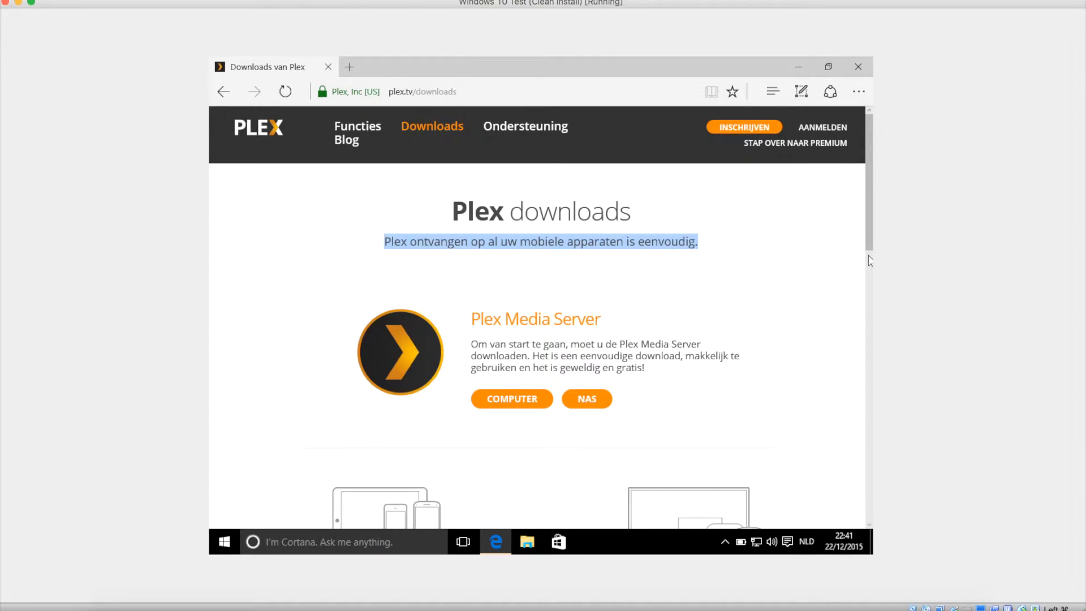
{"action": "scroll", "coordinate": [869, 260], "scroll_direction": "down", "scroll_amount": 6}
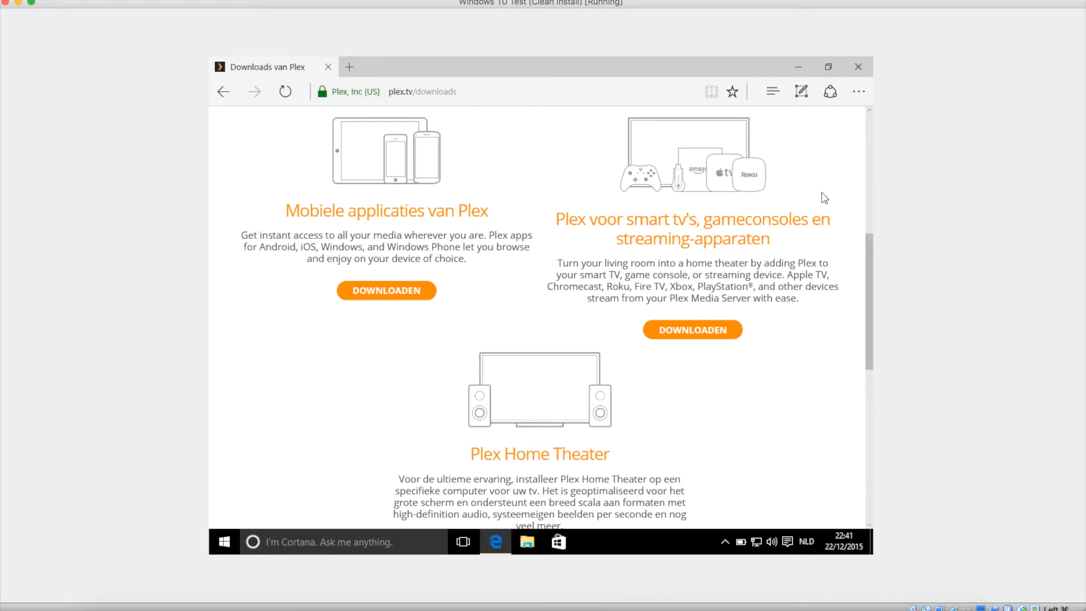
{"action": "scroll", "coordinate": [869, 170], "scroll_direction": "up", "scroll_amount": 10}
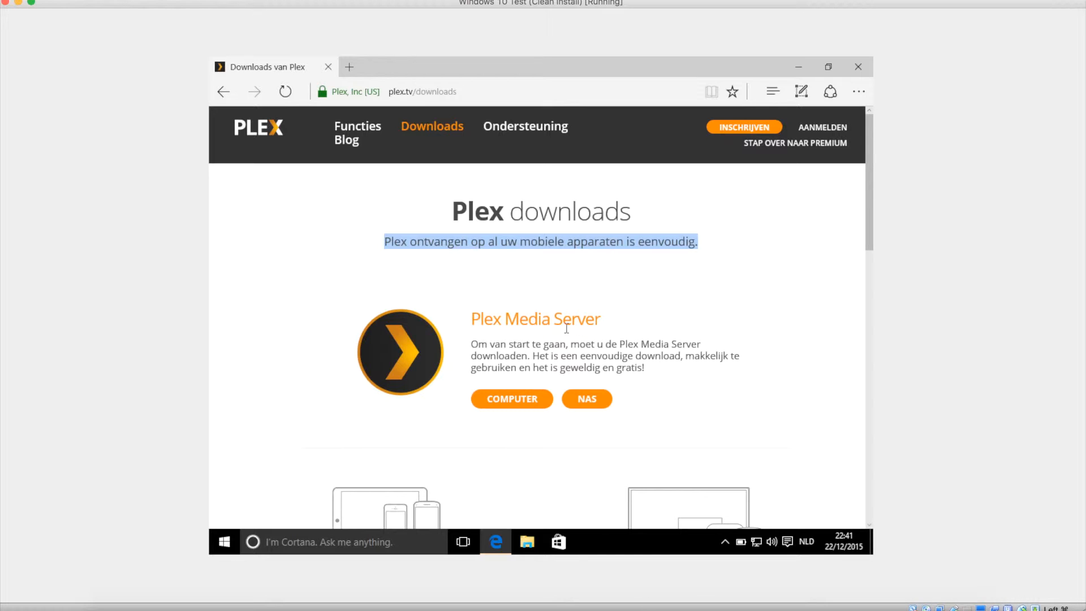
{"action": "left_click", "coordinate": [534, 397]}
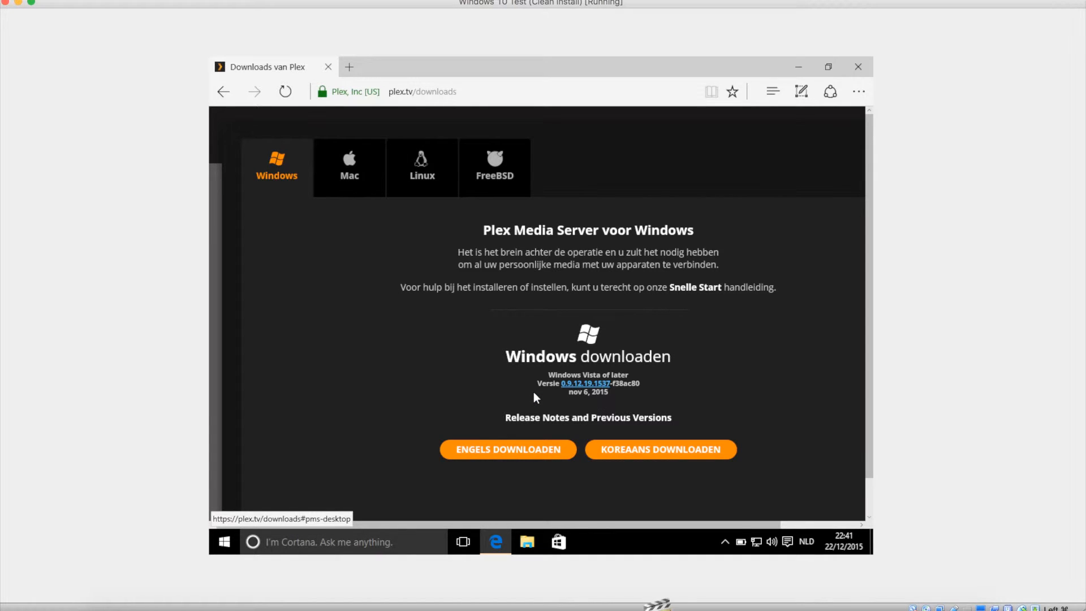
{"action": "left_click", "coordinate": [525, 448]}
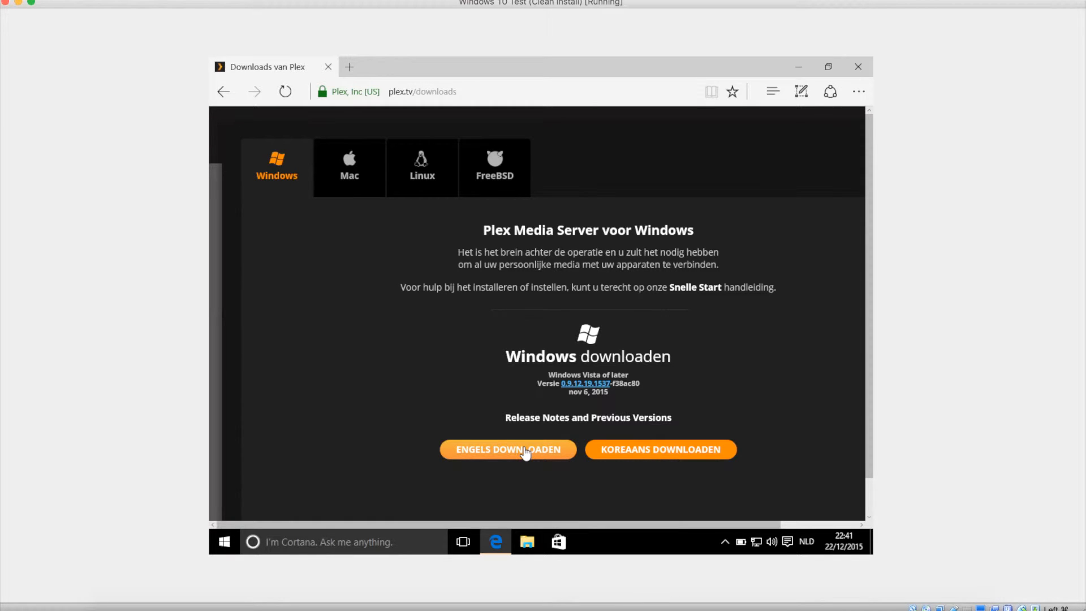
{"action": "left_click", "coordinate": [613, 443]}
{"action": "left_click", "coordinate": [490, 479]}
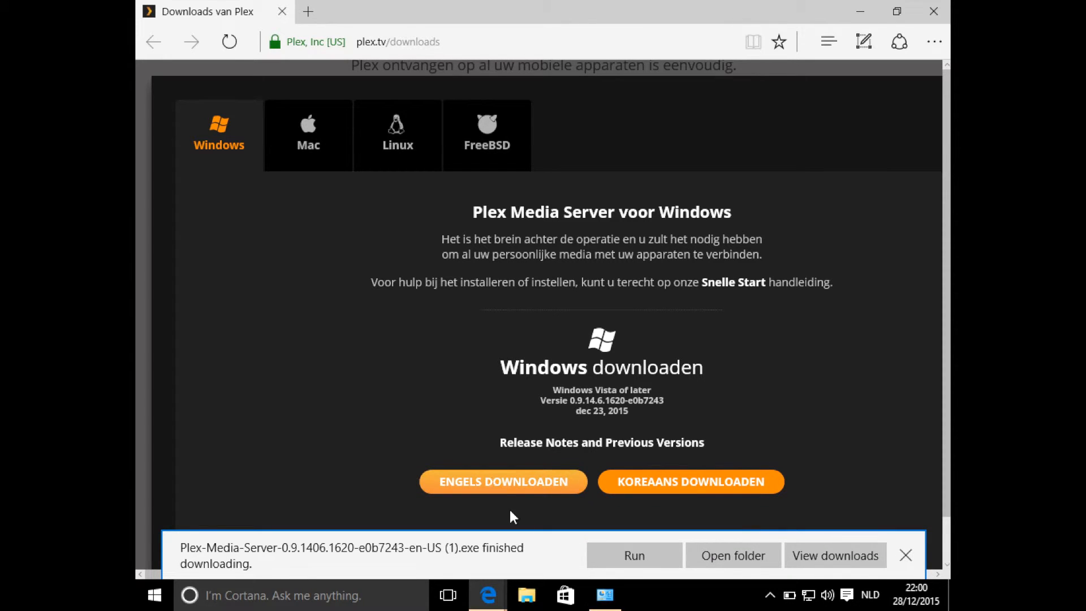
Install and launch Plex Media Server from the downloaded file, allowing changes to the PC, and open its web interface
{"action": "left_click", "coordinate": [643, 559]}
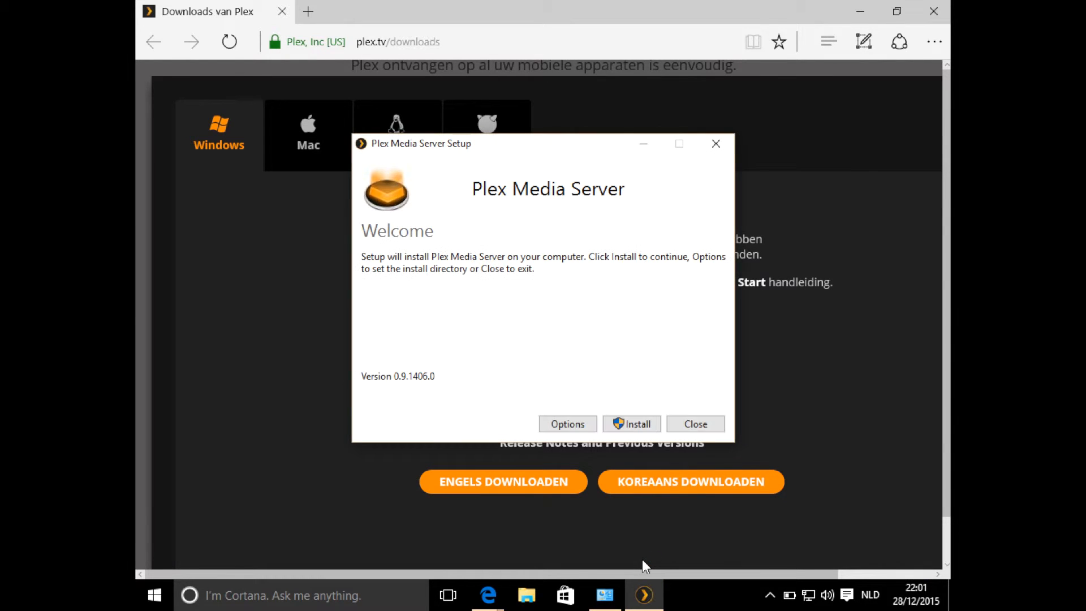
{"action": "left_click", "coordinate": [635, 428]}
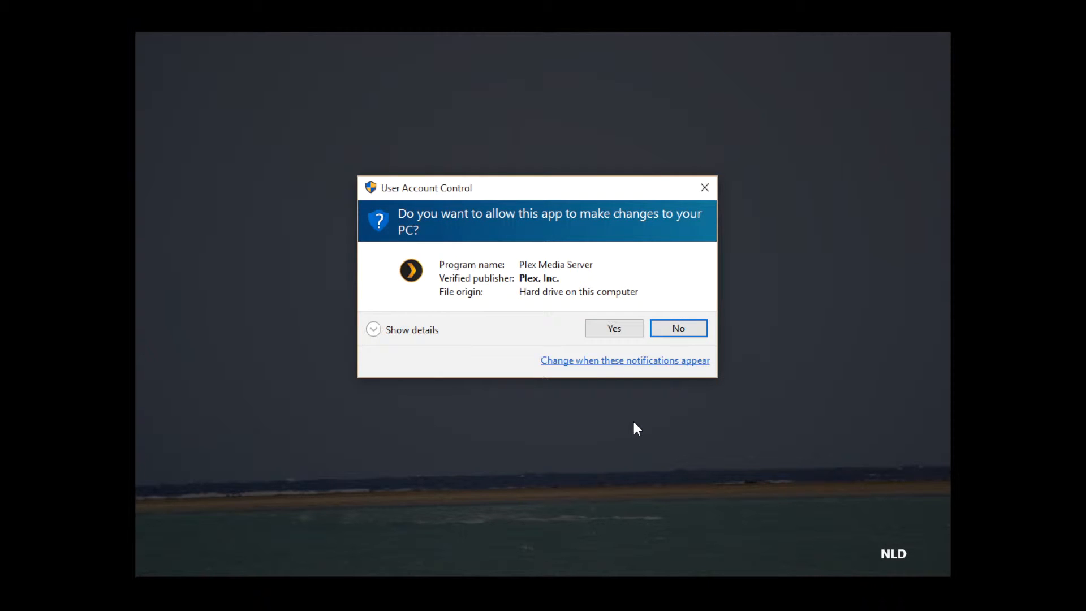
{"action": "left_click", "coordinate": [632, 330]}
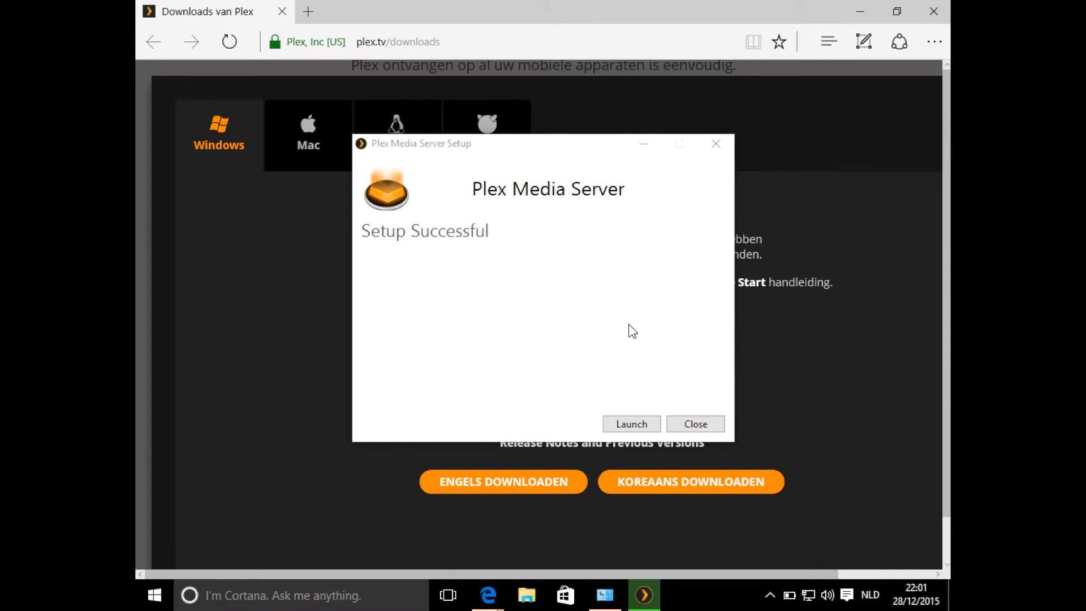
{"action": "left_click", "coordinate": [631, 424]}
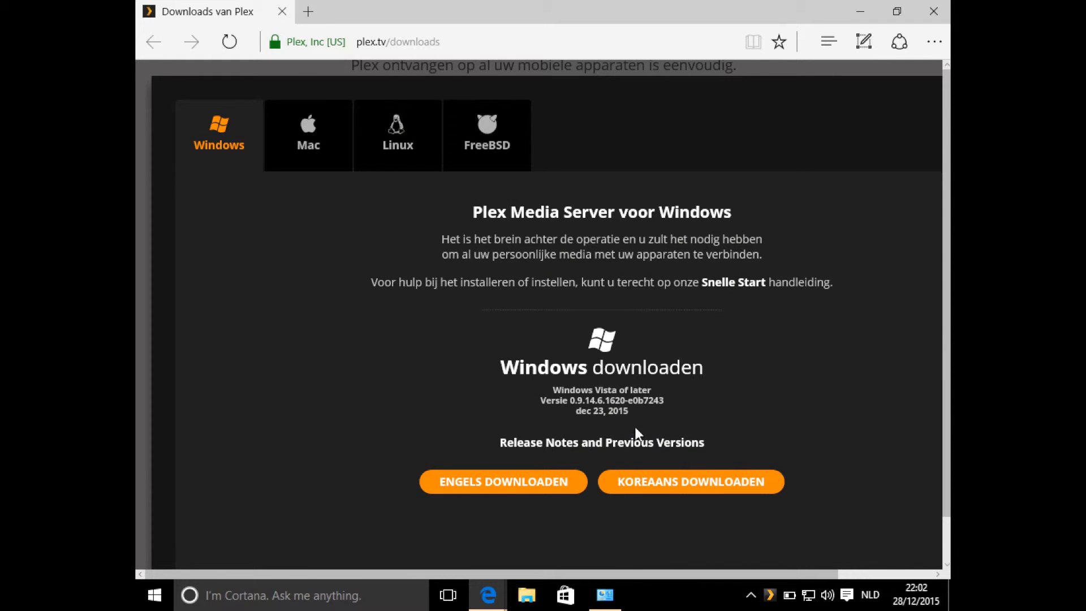
{"action": "right_click", "coordinate": [769, 595]}
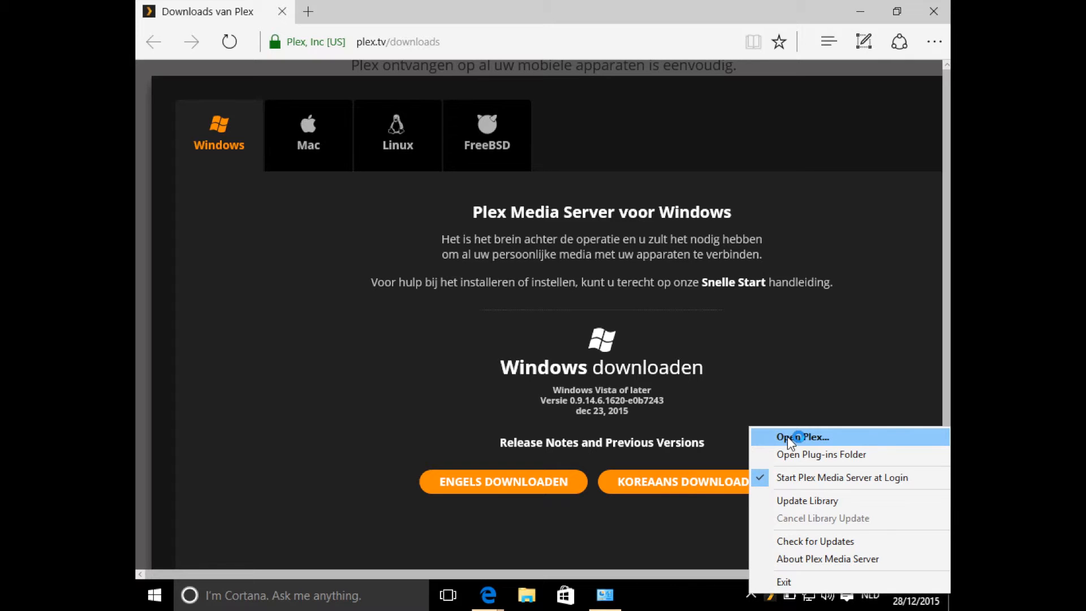
{"action": "left_click", "coordinate": [787, 436]}
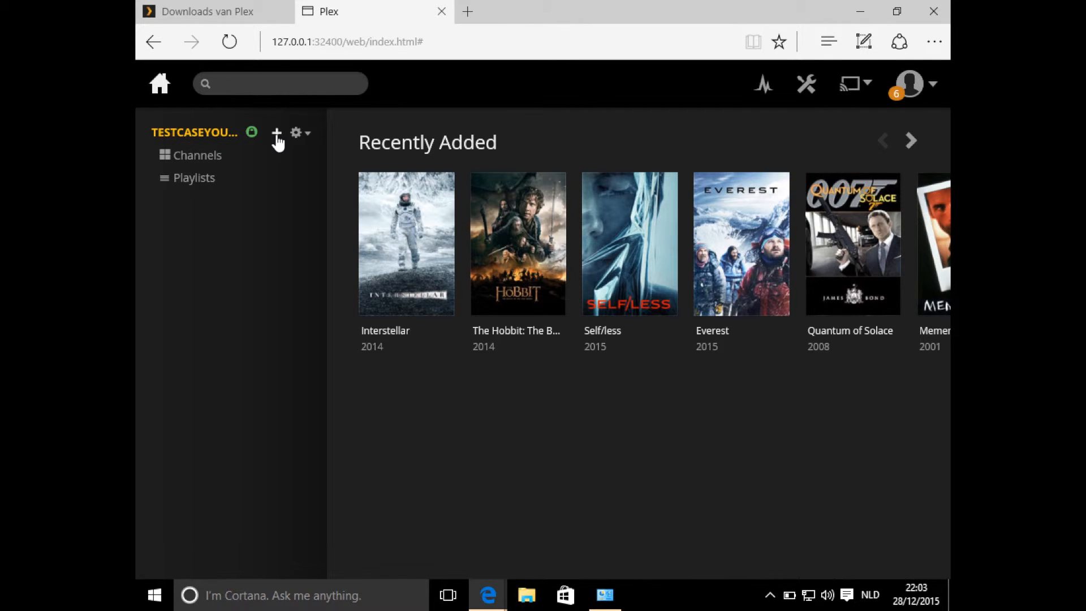
Start a new library of type Movies and name it "Movies blurays"
{"action": "left_click", "coordinate": [276, 136]}
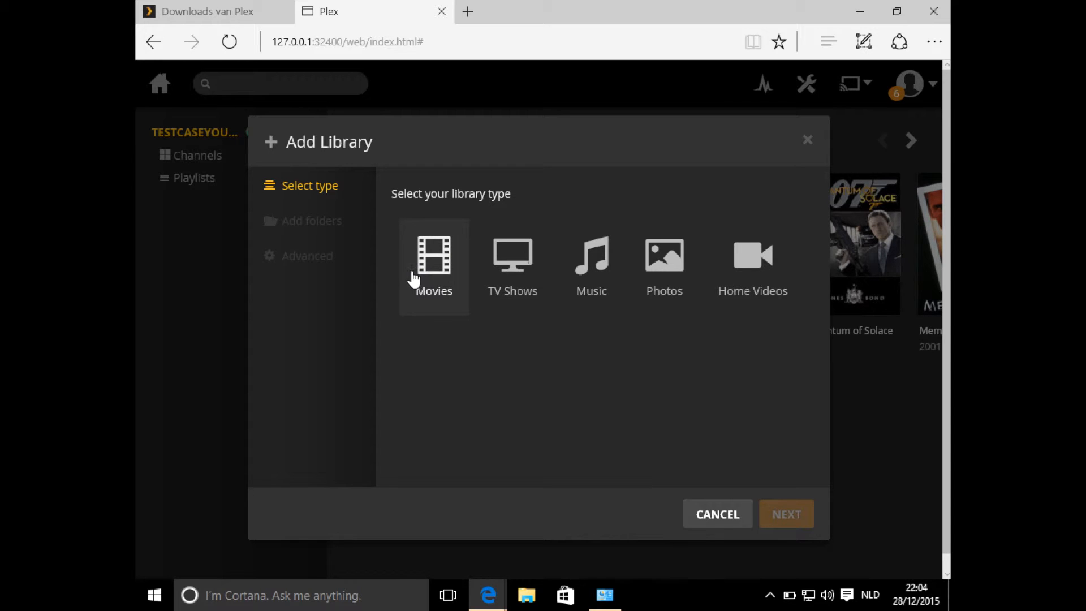
{"action": "left_click", "coordinate": [414, 278]}
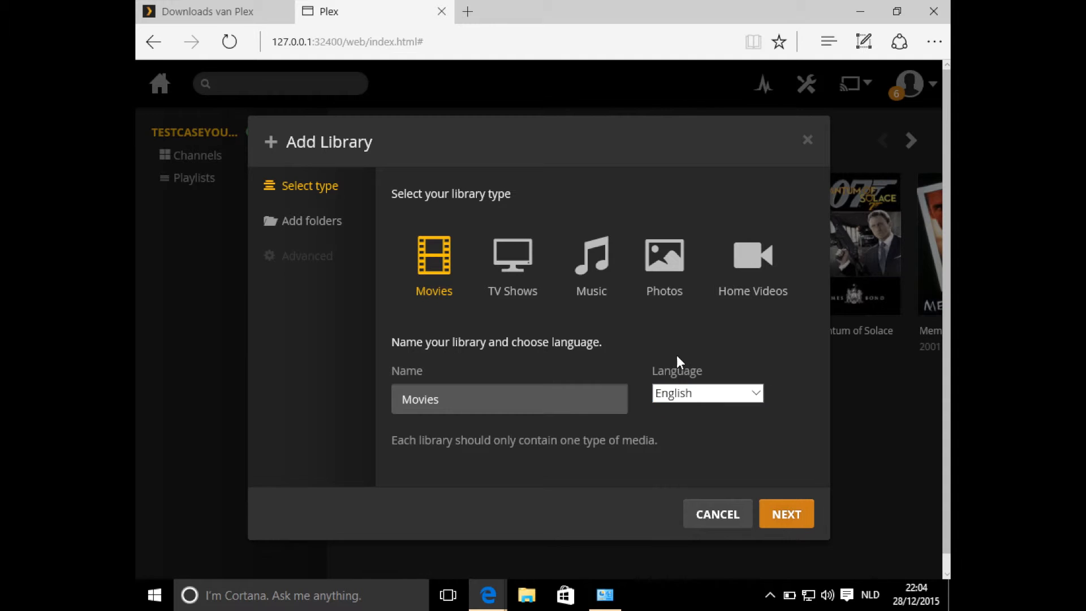
{"action": "left_click", "coordinate": [445, 403]}
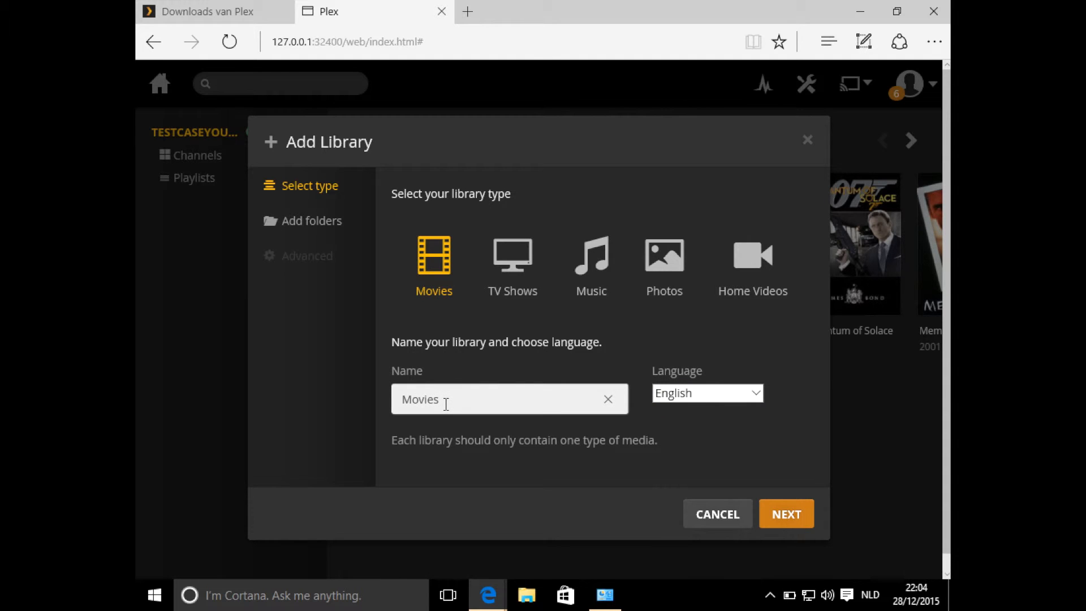
{"action": "type", "text": "blurays"}
{"action": "left_click", "coordinate": [778, 514]}
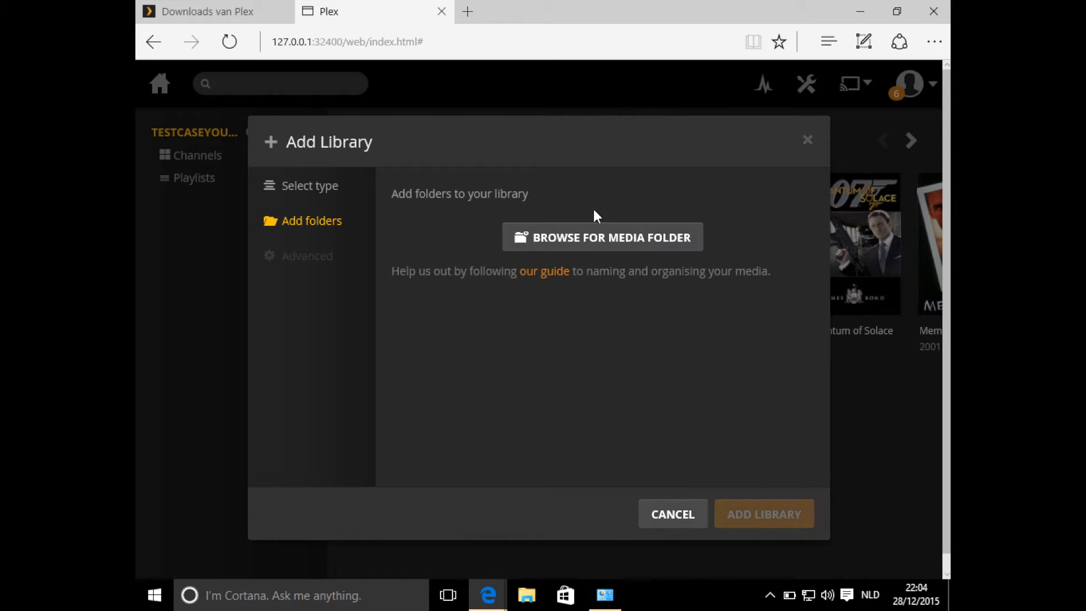
Add the media folder Z:\Films\Own RIPS to the new movie library
{"action": "left_click", "coordinate": [601, 242]}
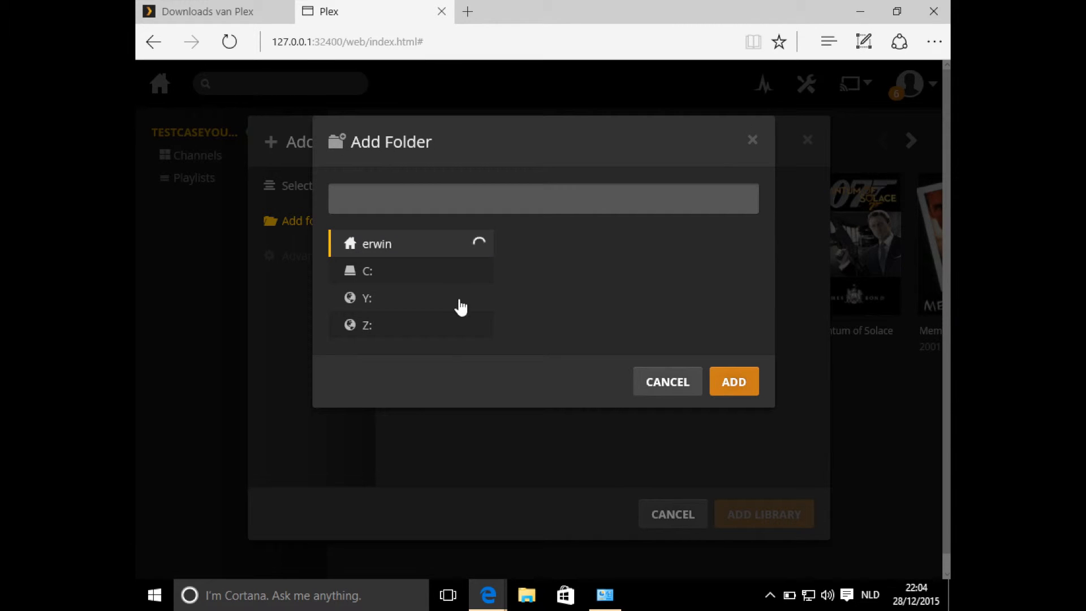
{"action": "left_click", "coordinate": [376, 333]}
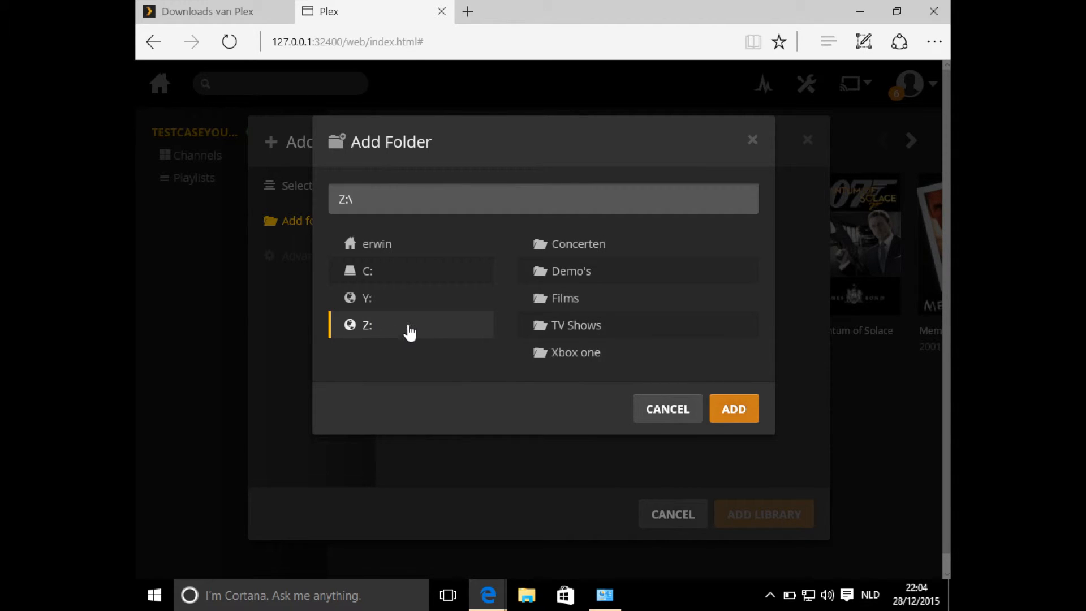
{"action": "left_click", "coordinate": [560, 300]}
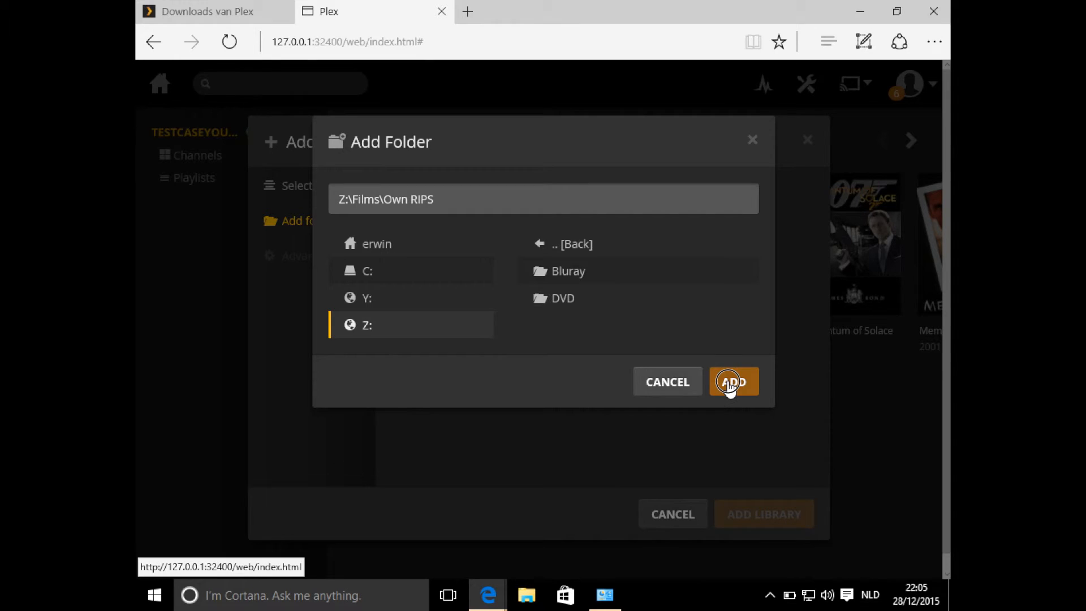
{"action": "left_click", "coordinate": [728, 382]}
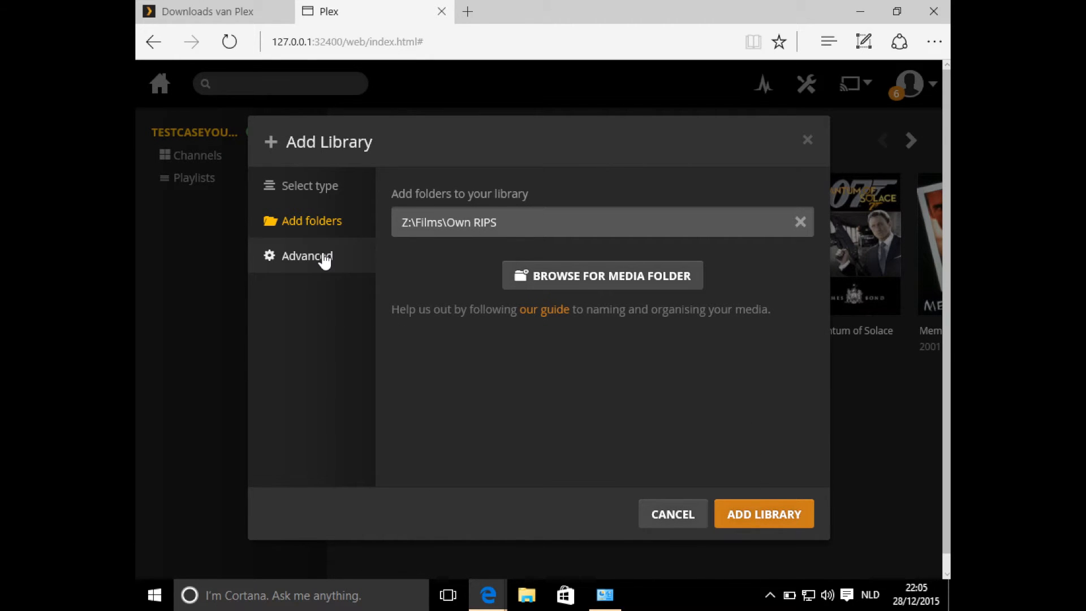
Review the movie library's advanced options and create the library
{"action": "left_click", "coordinate": [323, 257]}
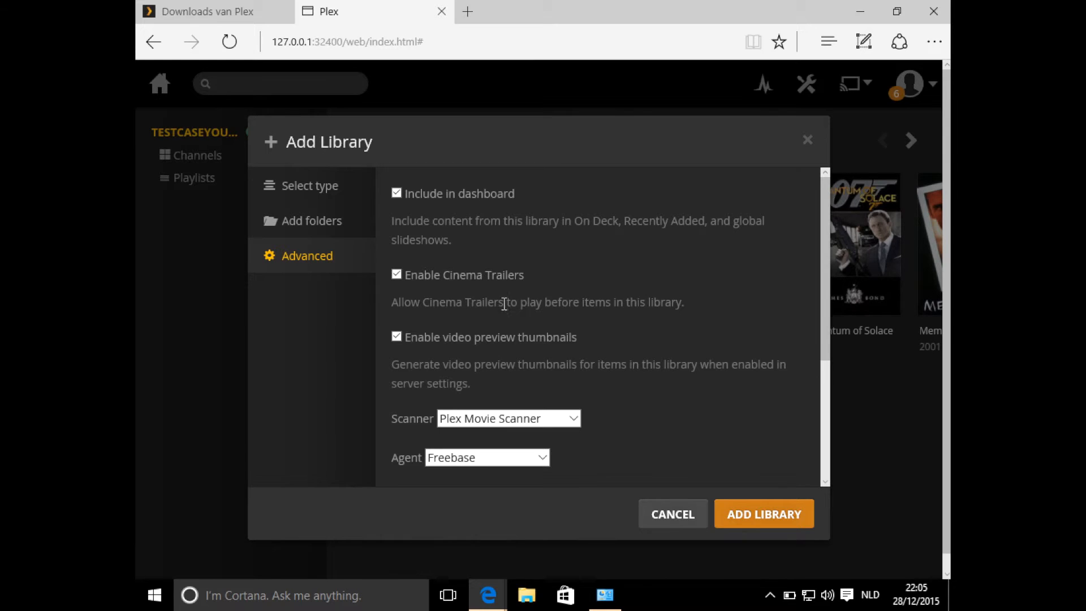
{"action": "mouse_move", "coordinate": [824, 242]}
{"action": "left_mouse_down"}
{"action": "mouse_move", "coordinate": [824, 277]}
{"action": "mouse_move", "coordinate": [816, 228]}
{"action": "left_mouse_up"}
{"action": "left_click_drag", "start_coordinate": [826, 235], "coordinate": [823, 299]}
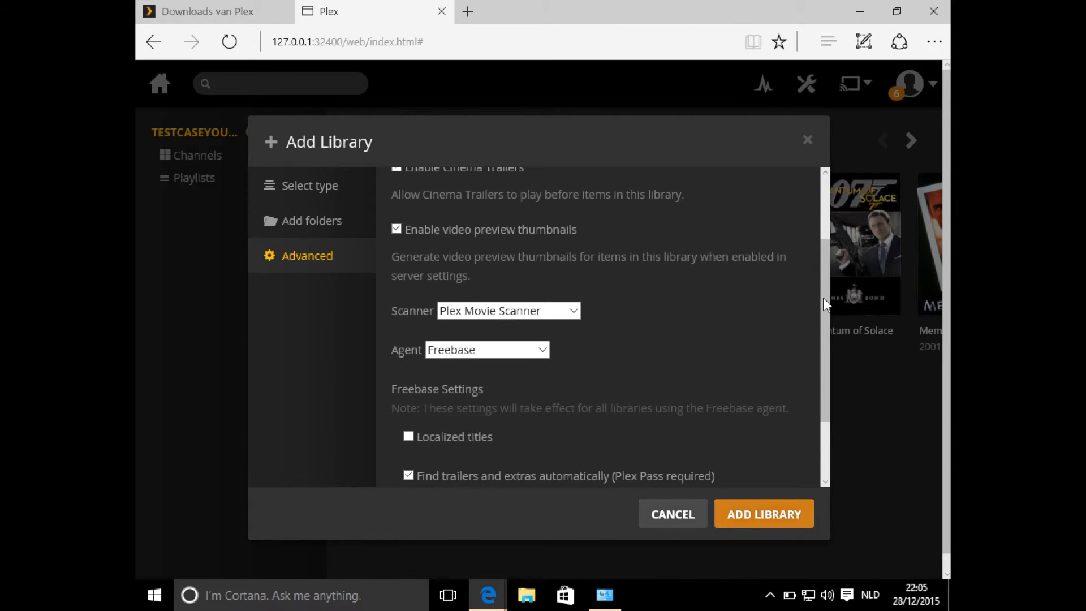
{"action": "left_click", "coordinate": [822, 298]}
{"action": "left_click_drag", "start_coordinate": [824, 299], "coordinate": [826, 345]}
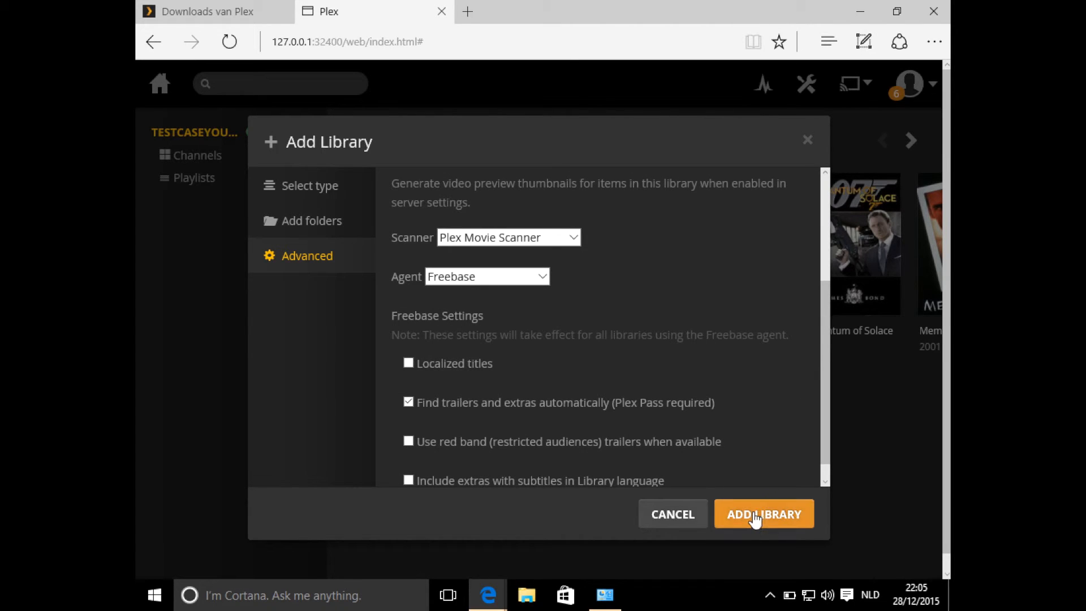
{"action": "left_click", "coordinate": [756, 516]}
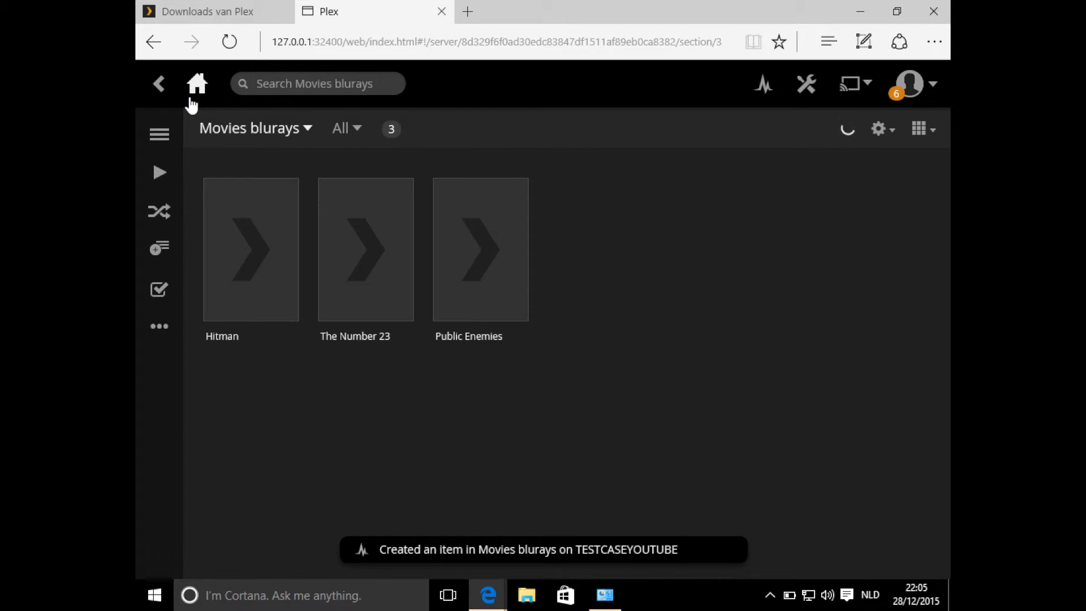
Return to the Plex home page and start a new library of type TV Shows
{"action": "left_click", "coordinate": [162, 89]}
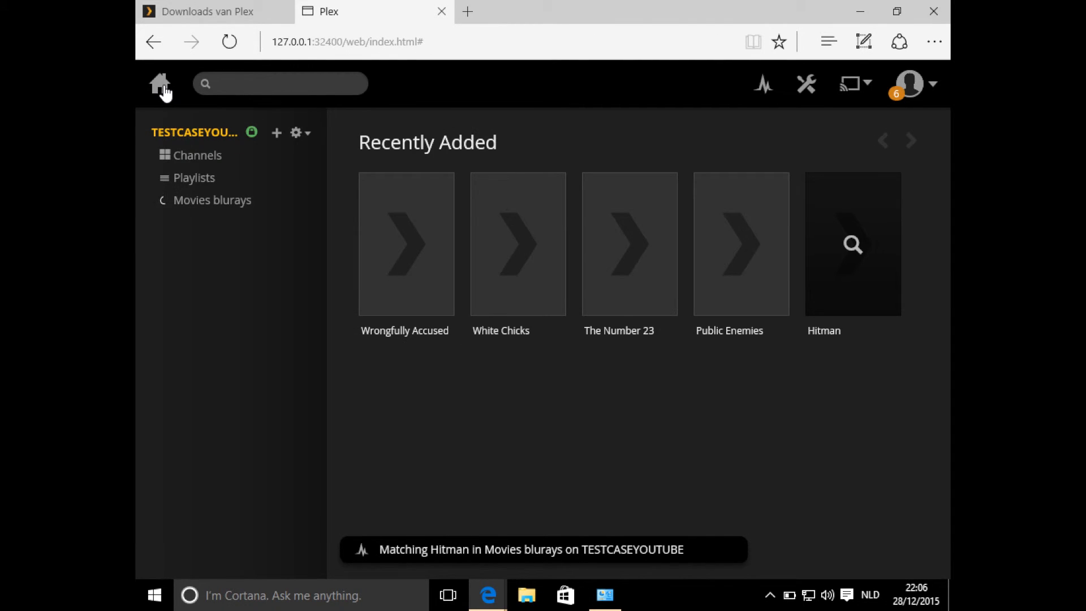
{"action": "left_click", "coordinate": [280, 131]}
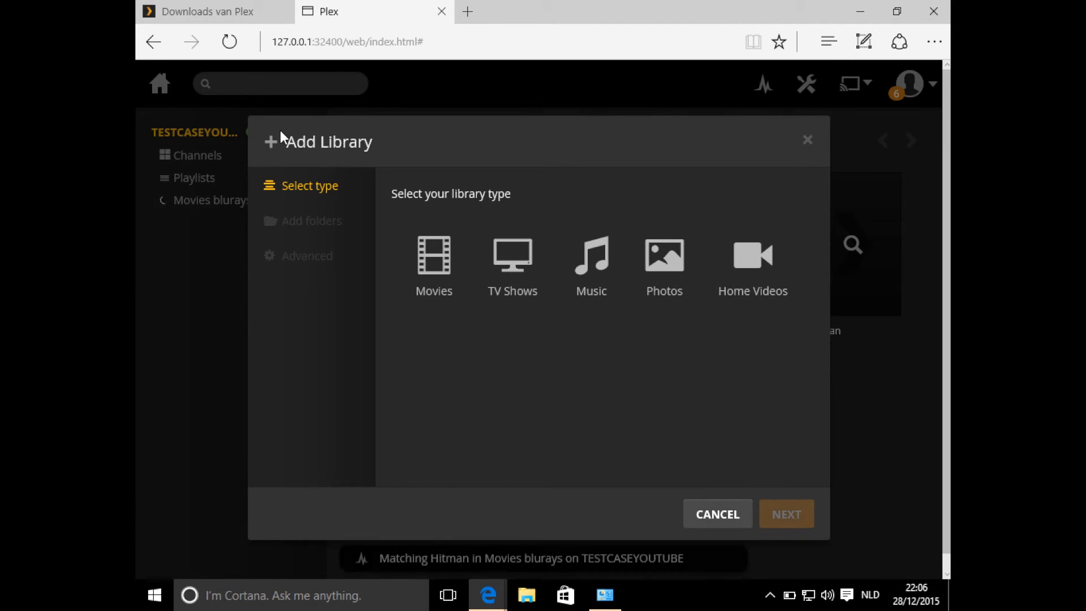
{"action": "left_click", "coordinate": [520, 261]}
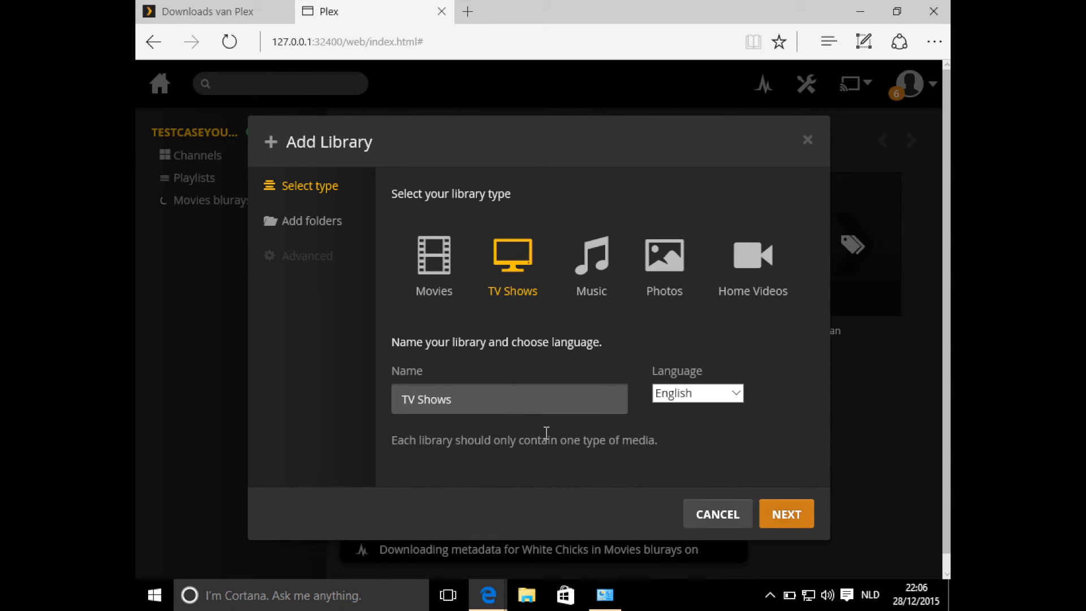
{"action": "left_click", "coordinate": [511, 396]}
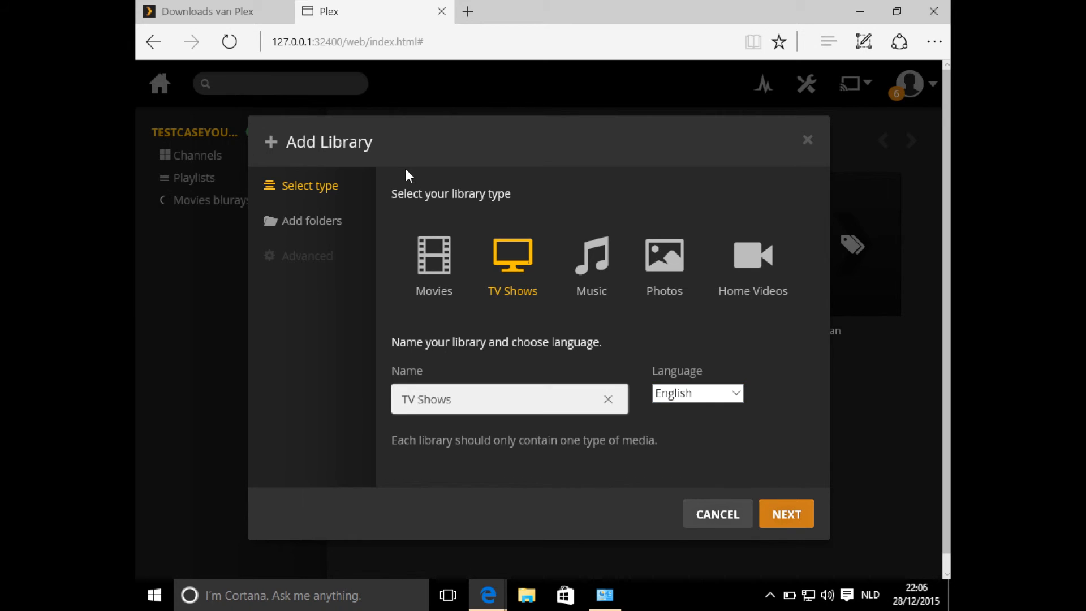
Add the media folder Z:\TV Shows to the TV library and create the library
{"action": "left_click", "coordinate": [310, 224]}
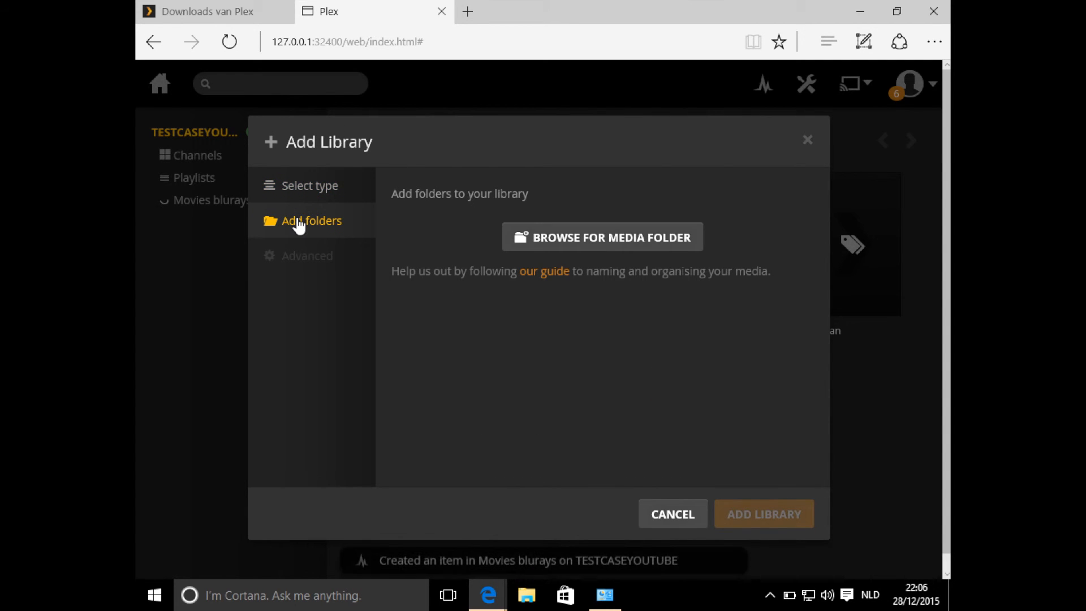
{"action": "left_click", "coordinate": [540, 235]}
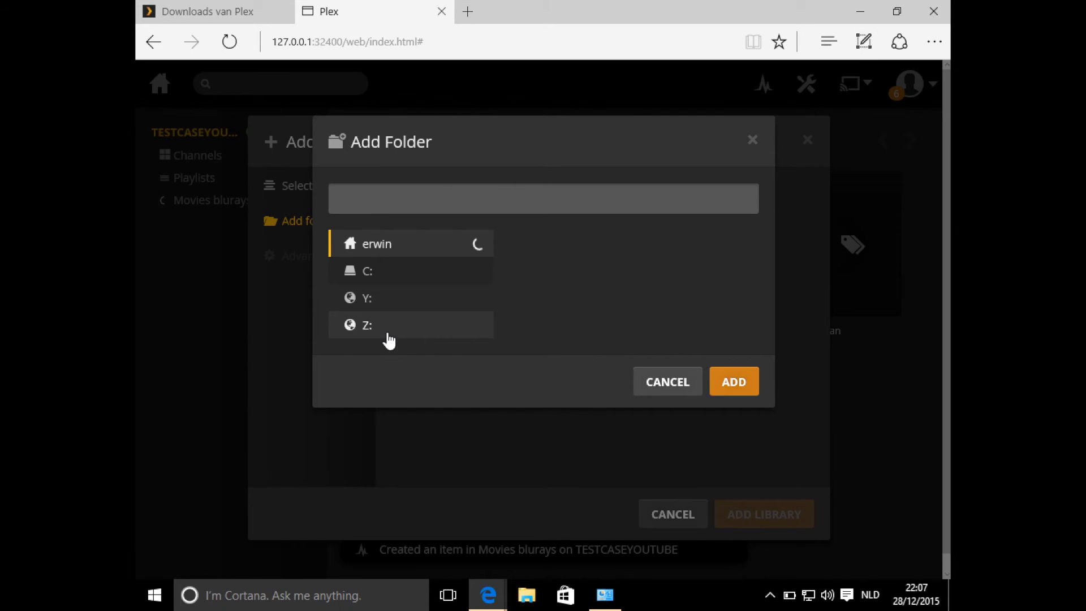
{"action": "left_click", "coordinate": [388, 335]}
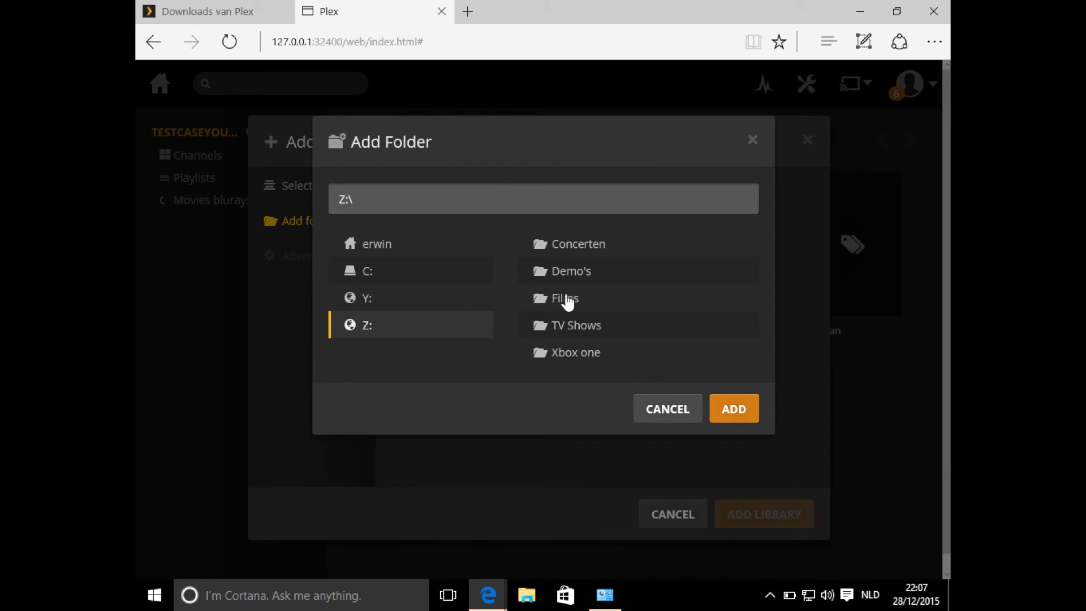
{"action": "left_click", "coordinate": [572, 334]}
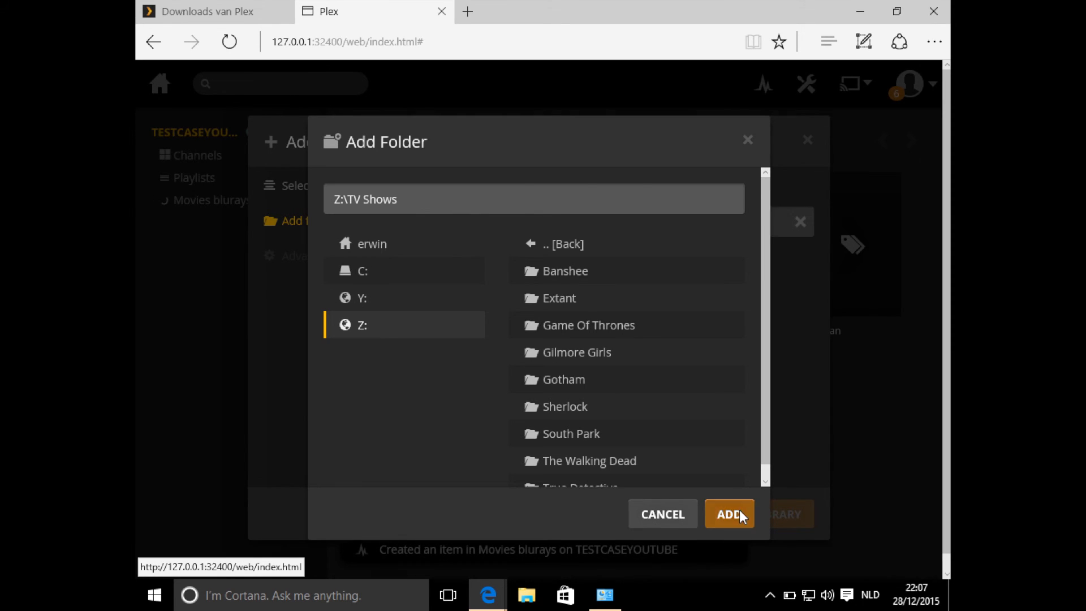
{"action": "left_click", "coordinate": [739, 516]}
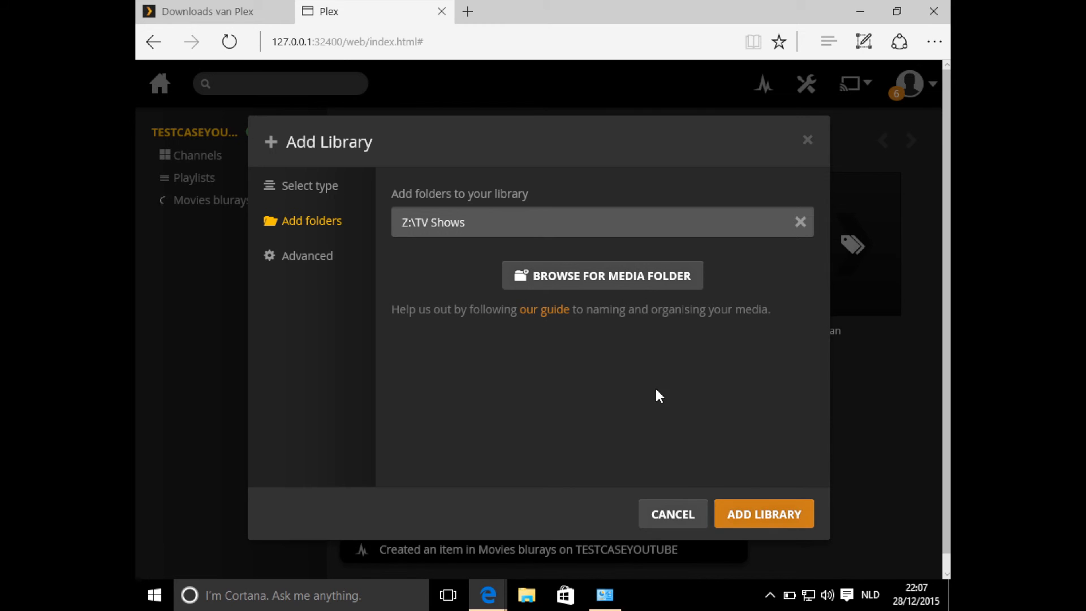
{"action": "left_click", "coordinate": [740, 510]}
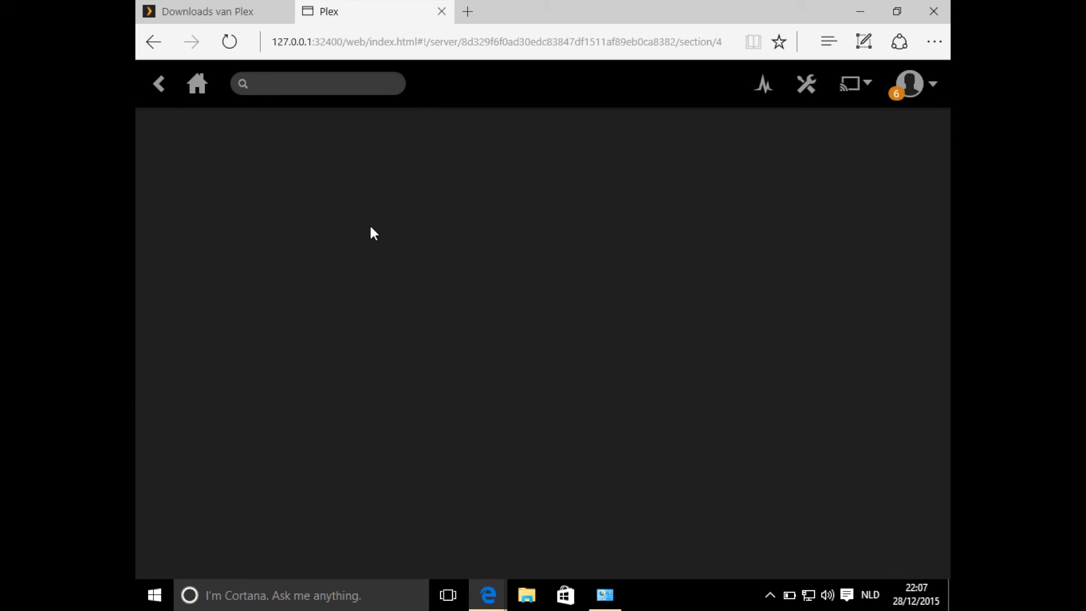
Return to the home page and open the Hitman details from the Movies blurays library
{"action": "left_click", "coordinate": [159, 87]}
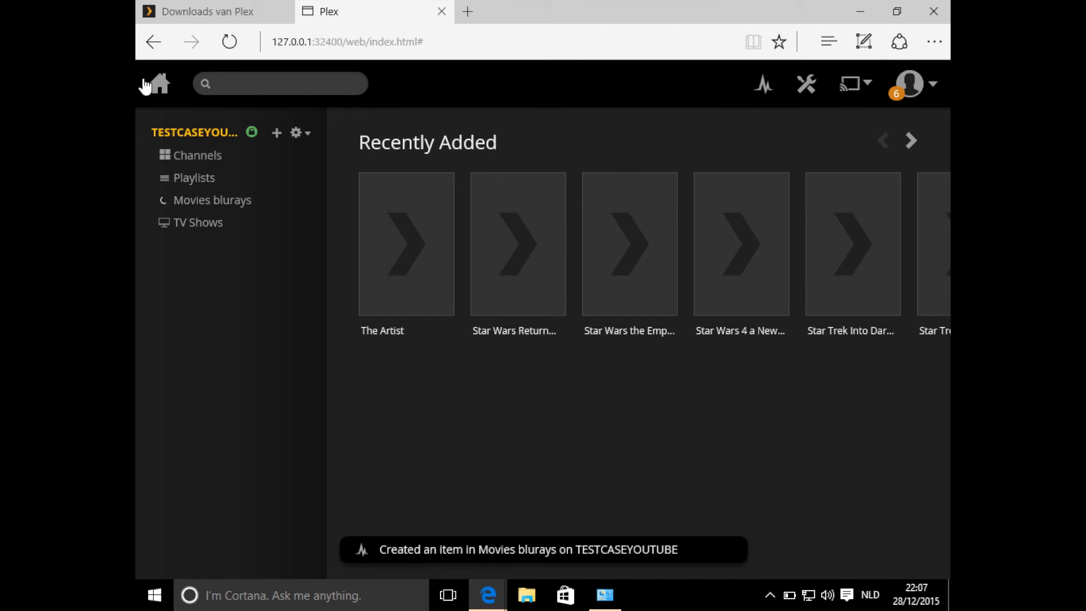
{"action": "left_click", "coordinate": [208, 199]}
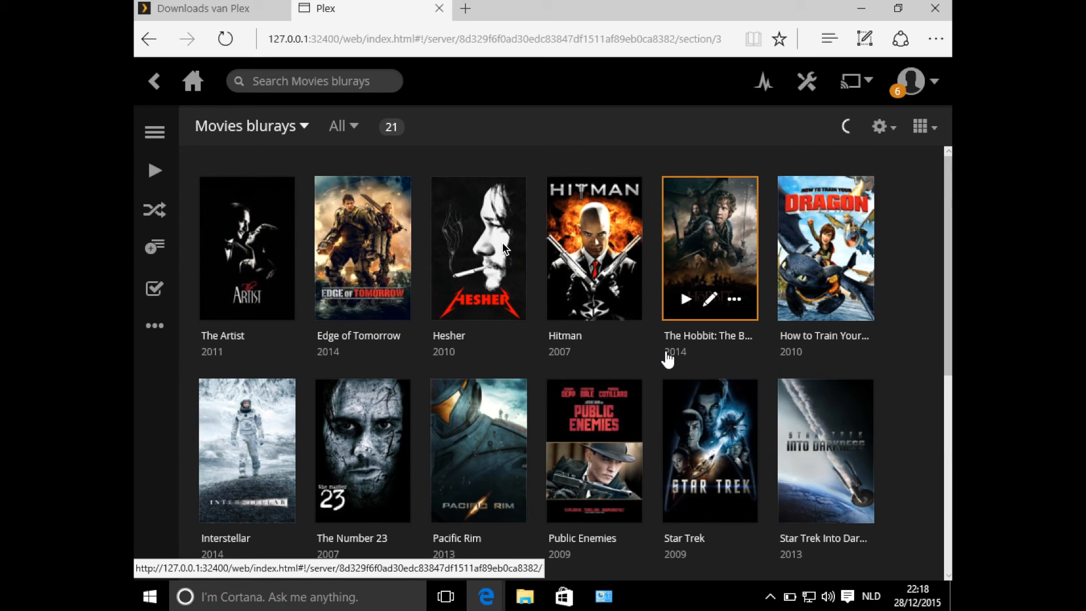
{"action": "left_click", "coordinate": [595, 235]}
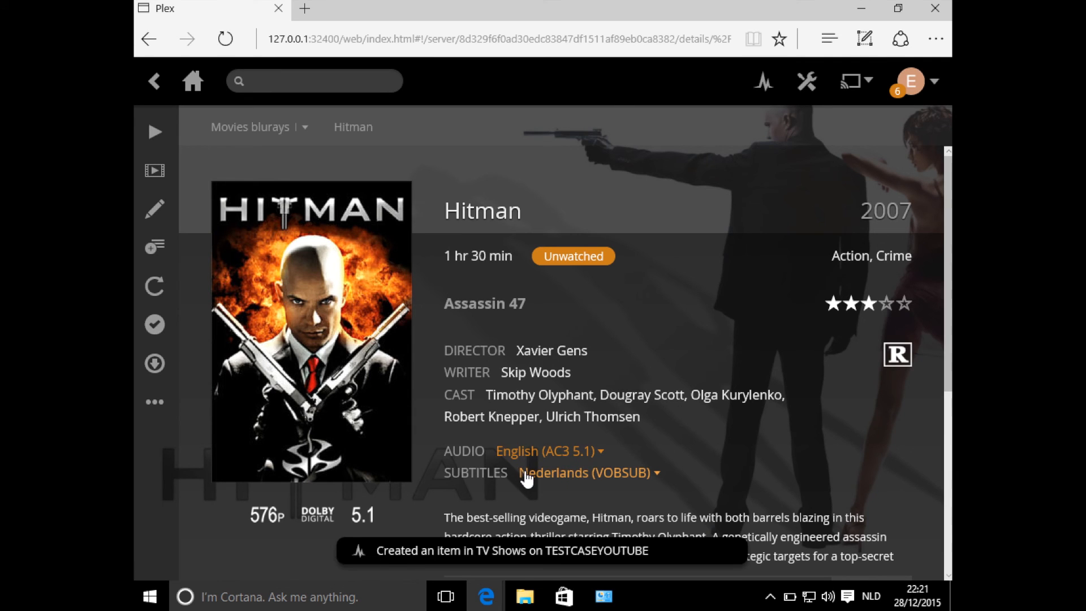
View the audio tracks offered for Hitman and close the list without picking another one
{"action": "left_click", "coordinate": [560, 452]}
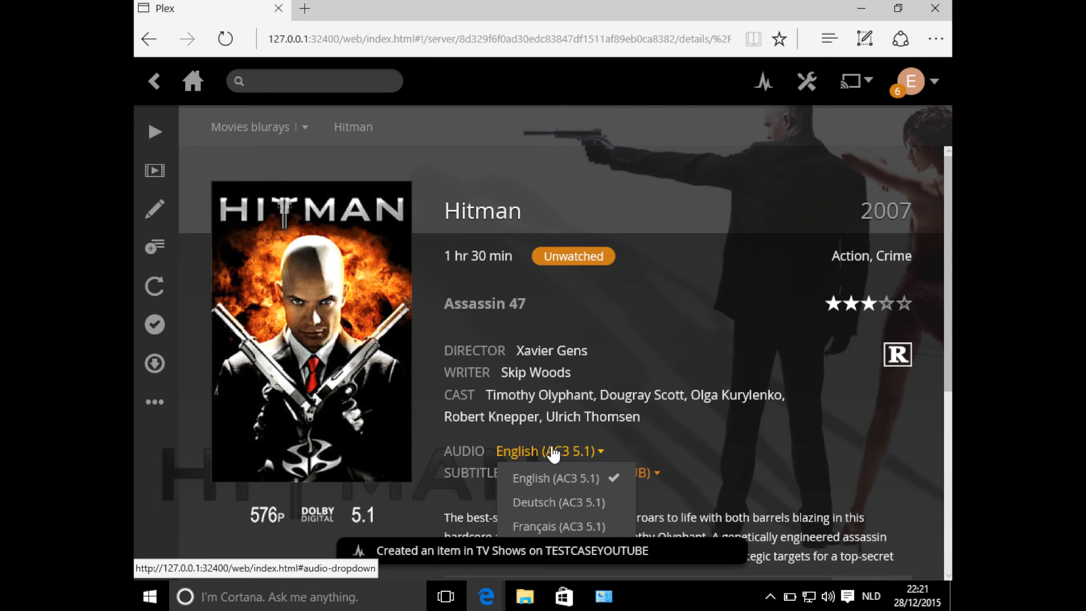
{"action": "left_click", "coordinate": [686, 452]}
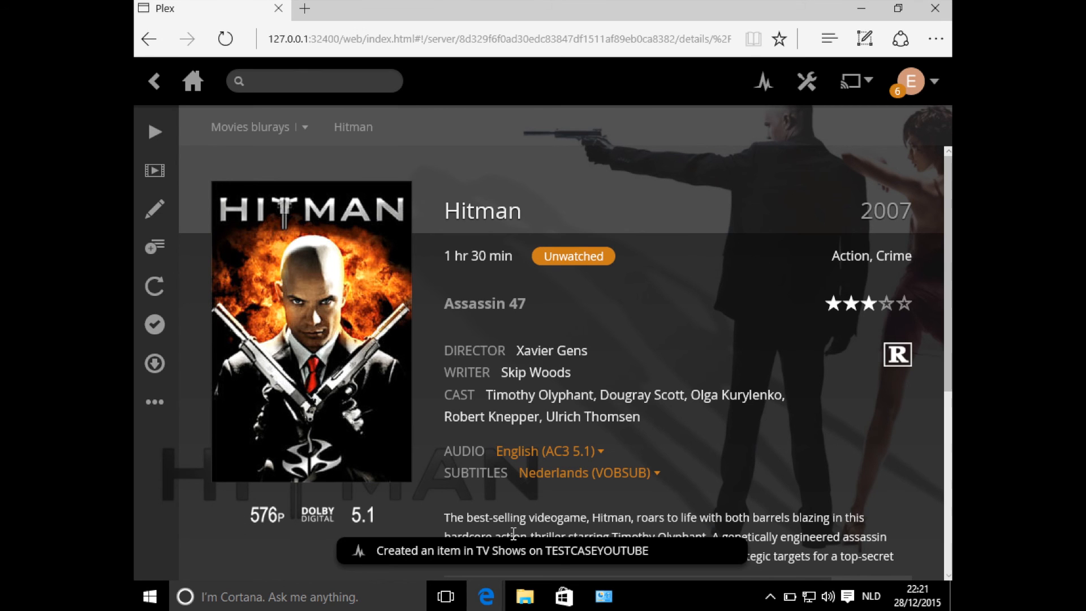
{"action": "mouse_move", "coordinate": [239, 220]}
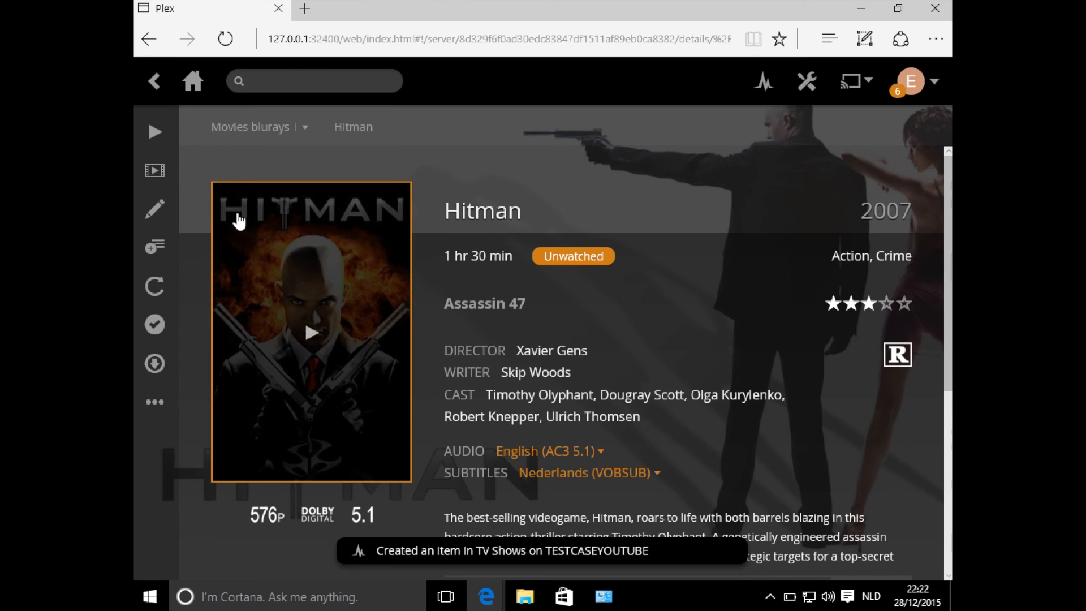